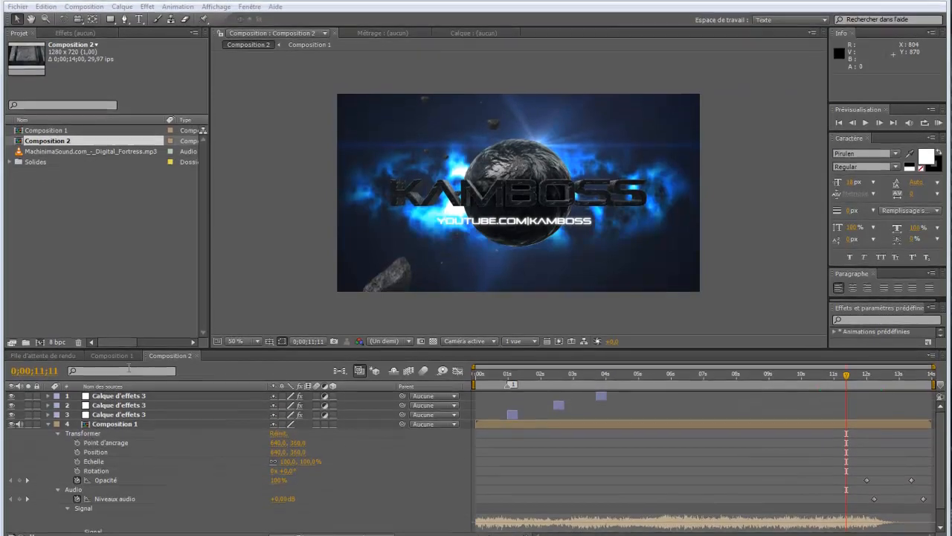
# - Open Composition 1 and toggle the visibility of the Scene 3d and Votre pseudo layers to check what they display
pyautogui.click(113, 349)
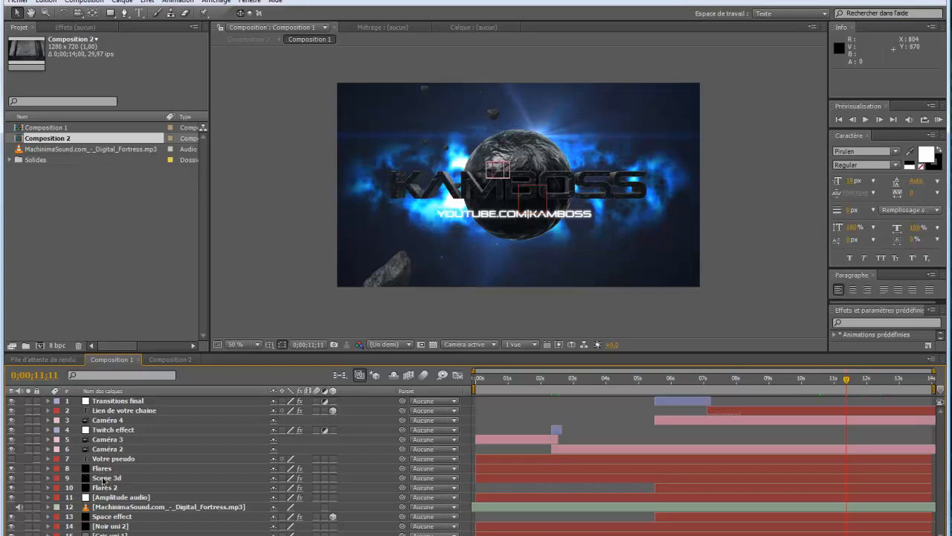
pyautogui.click(11, 479)
pyautogui.click(12, 479)
pyautogui.click(11, 459)
pyautogui.click(103, 459)
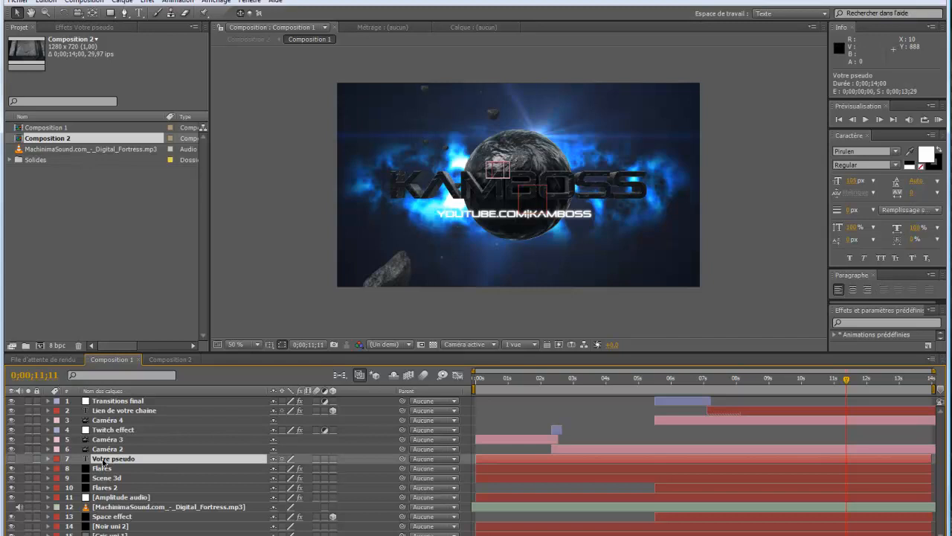
pyautogui.click(12, 459)
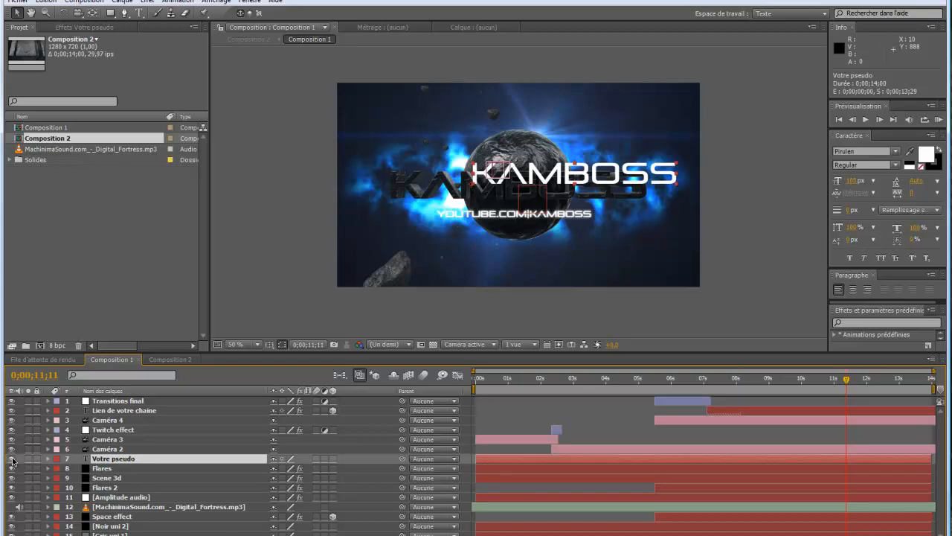
pyautogui.click(11, 459)
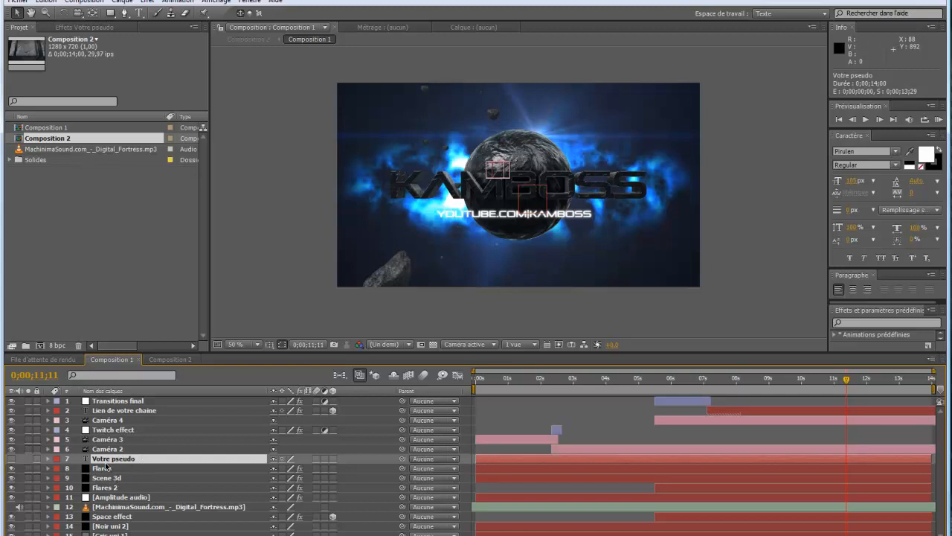
# - Replace the text of the Votre pseudo layer with CHOUPINETTE, showing the layer for the edit and hiding it again
pyautogui.click(12, 459)
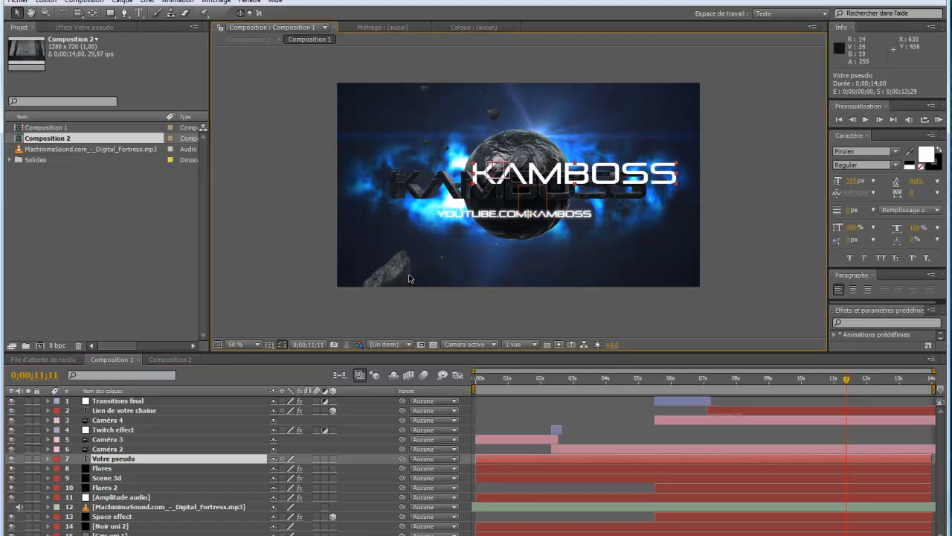
pyautogui.doubleClick(113, 459)
pyautogui.click(696, 163)
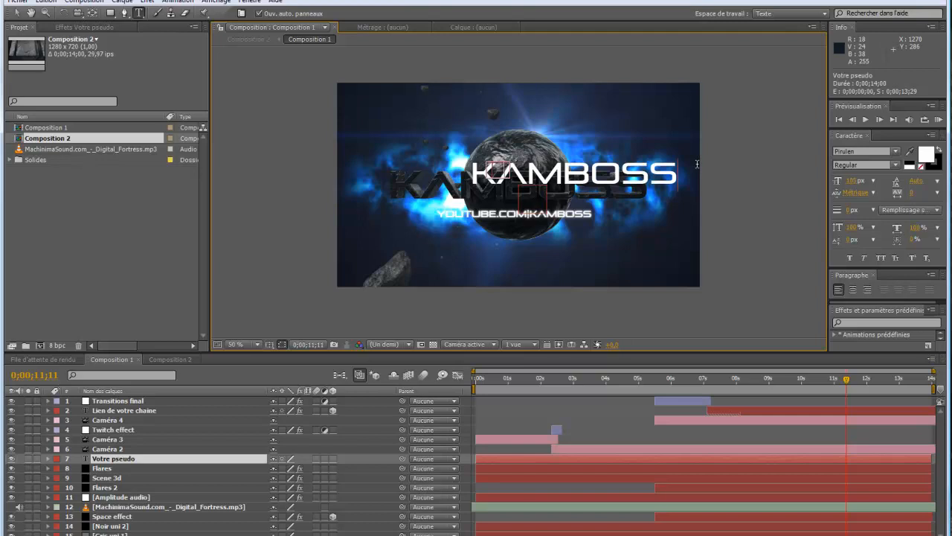
pyautogui.press('BackSpace')
pyautogui.press('BackSpace')
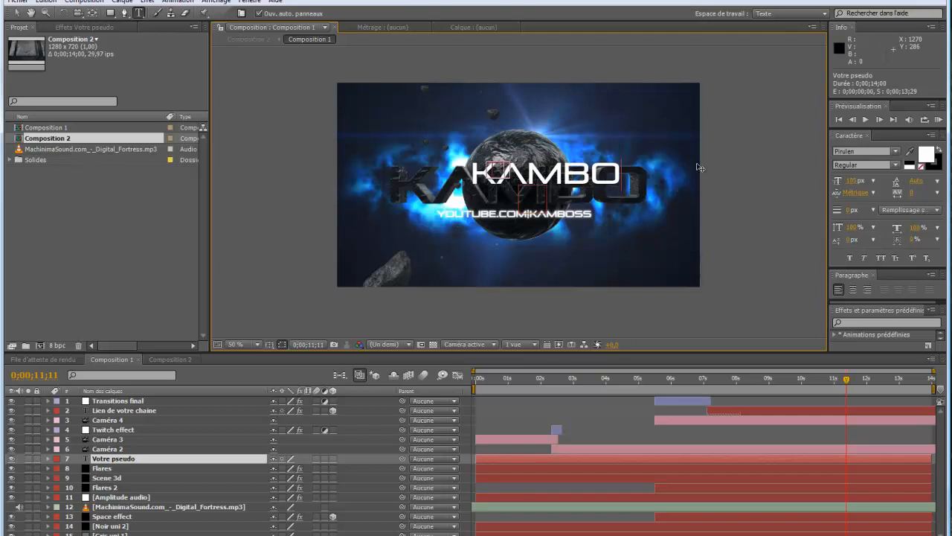
pyautogui.press('BackSpace')
pyautogui.press('BackSpace')
pyautogui.press('BackSpace')
pyautogui.press('BackSpace')
pyautogui.press('BackSpace')
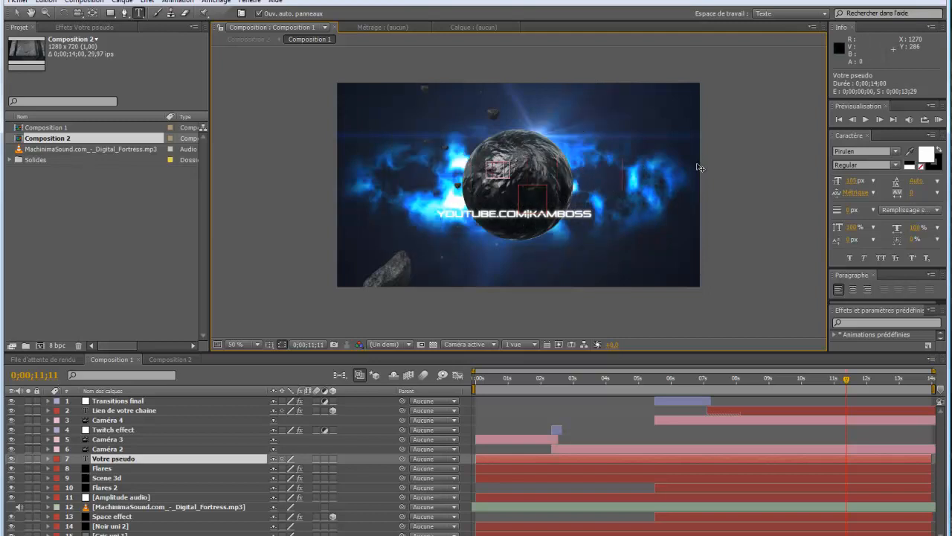
pyautogui.write('CHOUPINET')
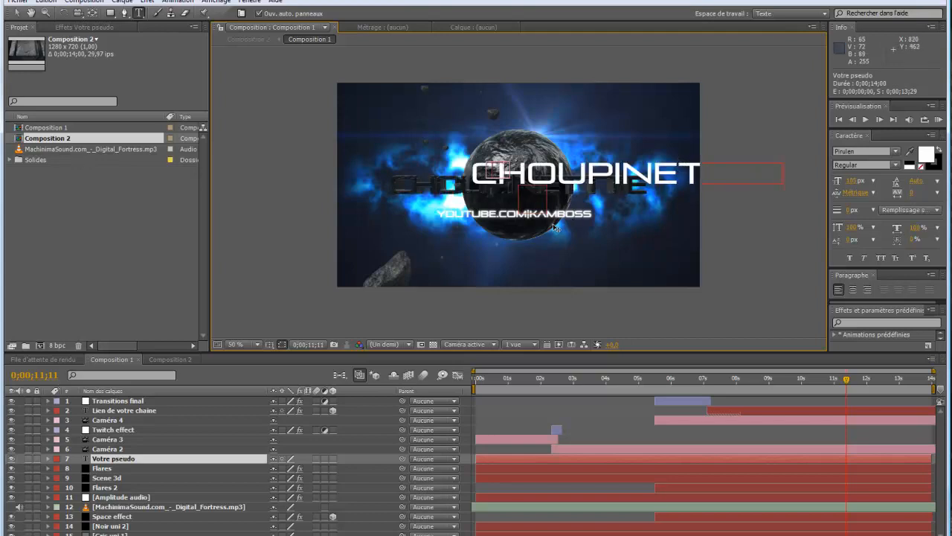
pyautogui.click(11, 459)
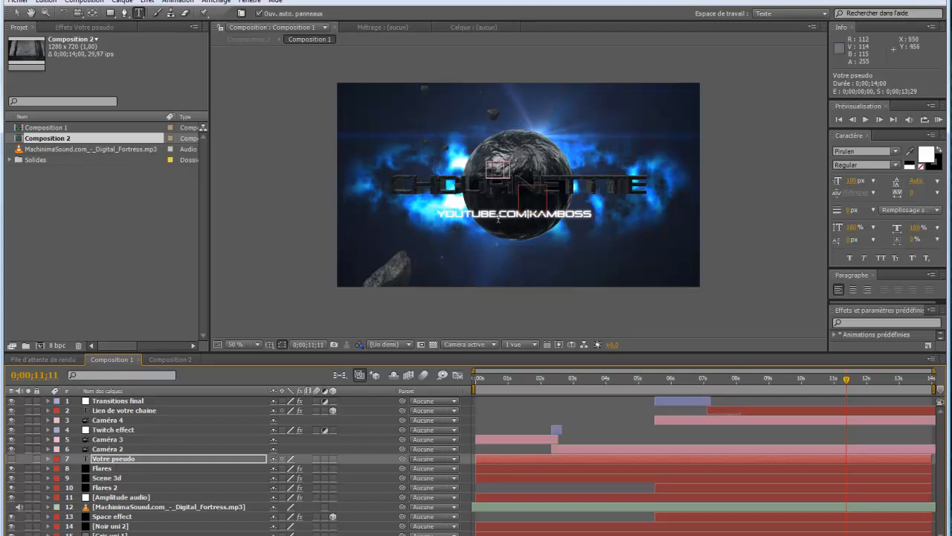
# - Make the Votre pseudo layer visible, delete it, and undo the deletion
pyautogui.click(11, 459)
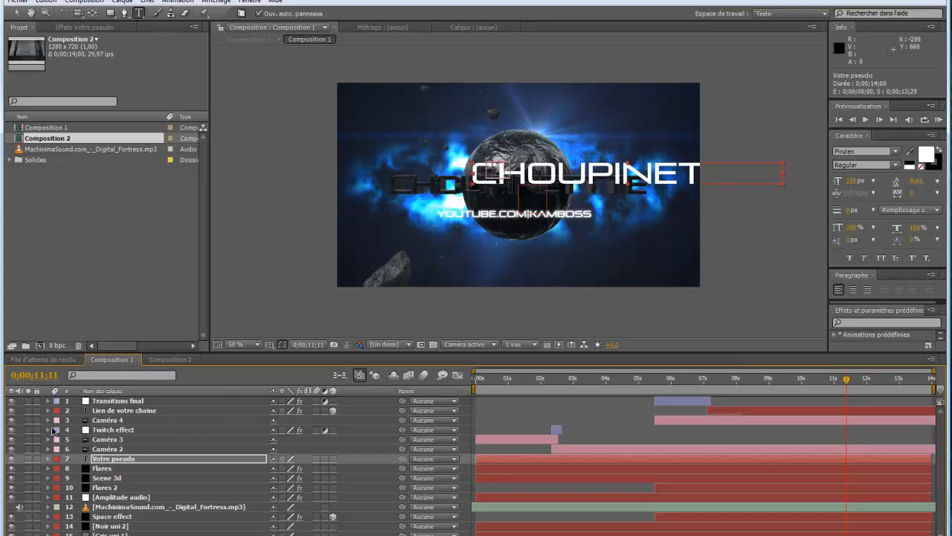
pyautogui.press('Delete')
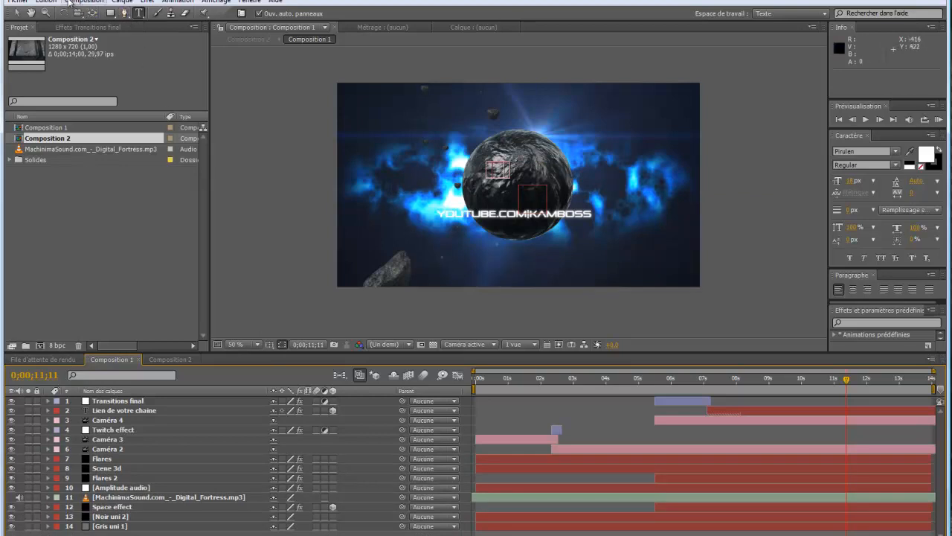
pyautogui.click(46, 2)
pyautogui.click(64, 16)
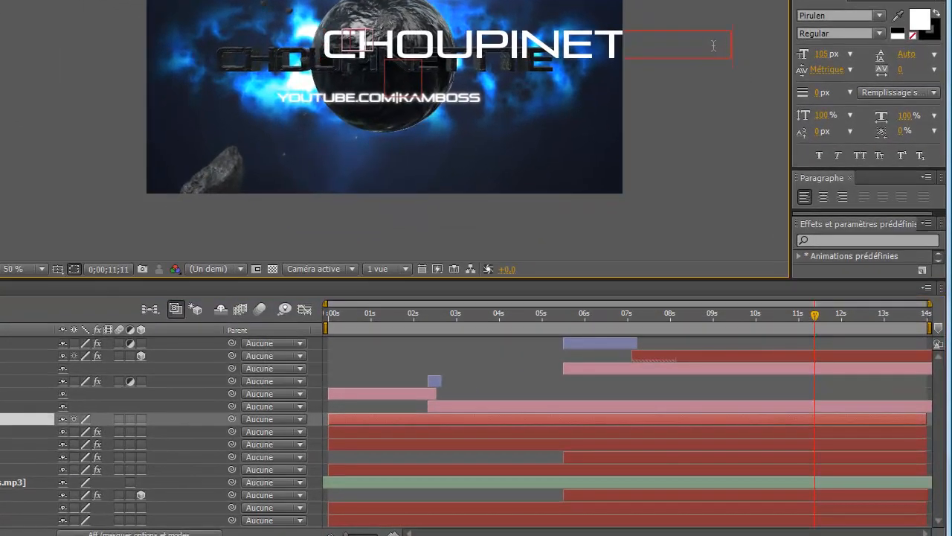
# - Shorten the Votre pseudo text to CHO and hide the layer
pyautogui.press('BackSpace')
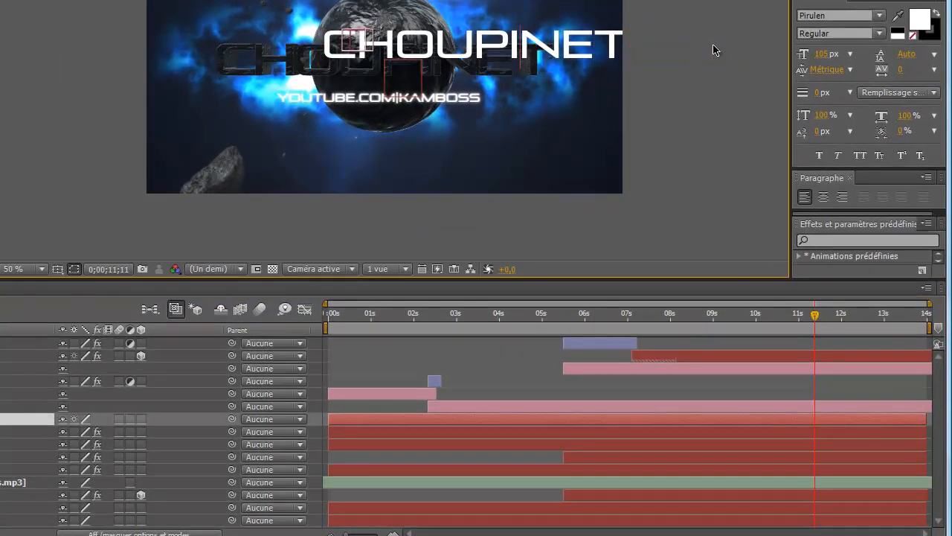
pyautogui.press('BackSpace')
pyautogui.press('BackSpace')
pyautogui.press('BackSpace')
pyautogui.press('BackSpace')
pyautogui.press('BackSpace')
pyautogui.press('BackSpace')
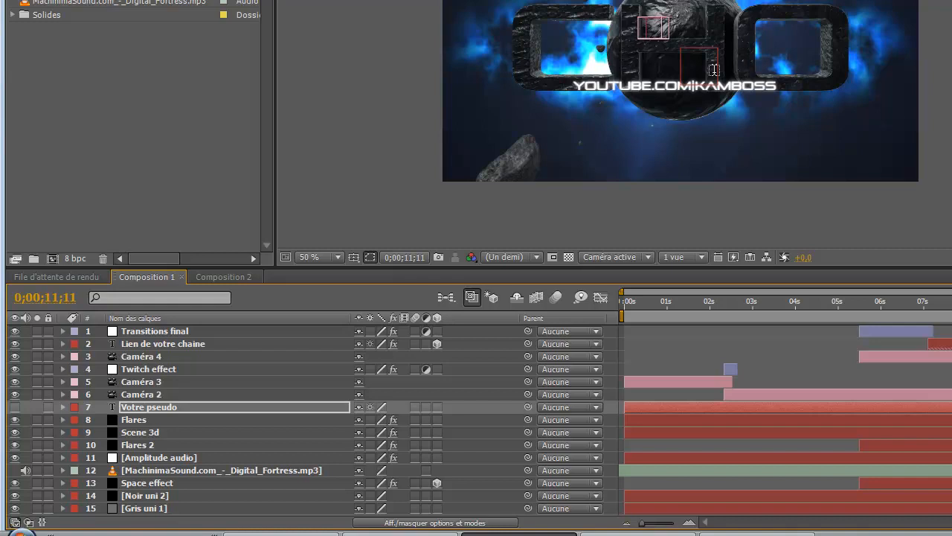
# - Reduce the Particle Look size of Group 1 in the Scene 3d layer's Element effect to 6,34
pyautogui.click(63, 432)
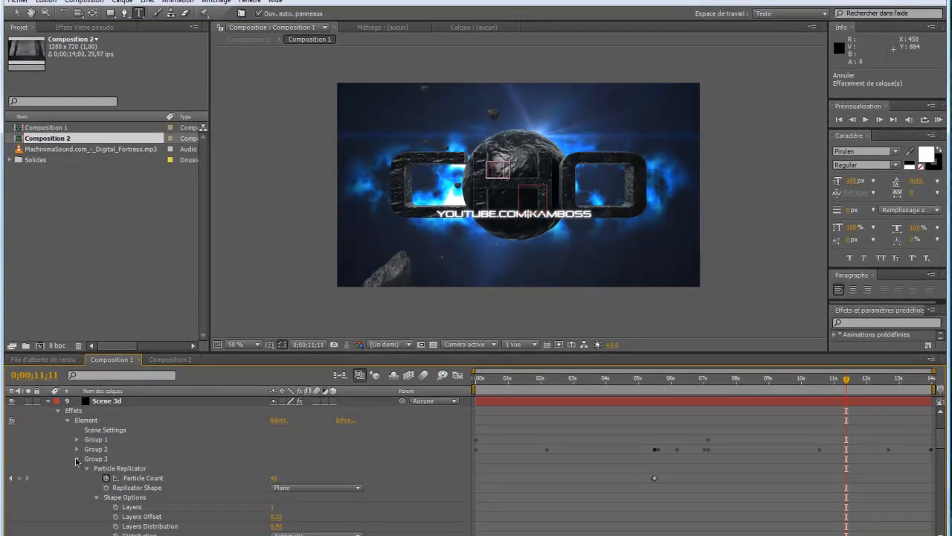
pyautogui.click(76, 459)
pyautogui.click(76, 440)
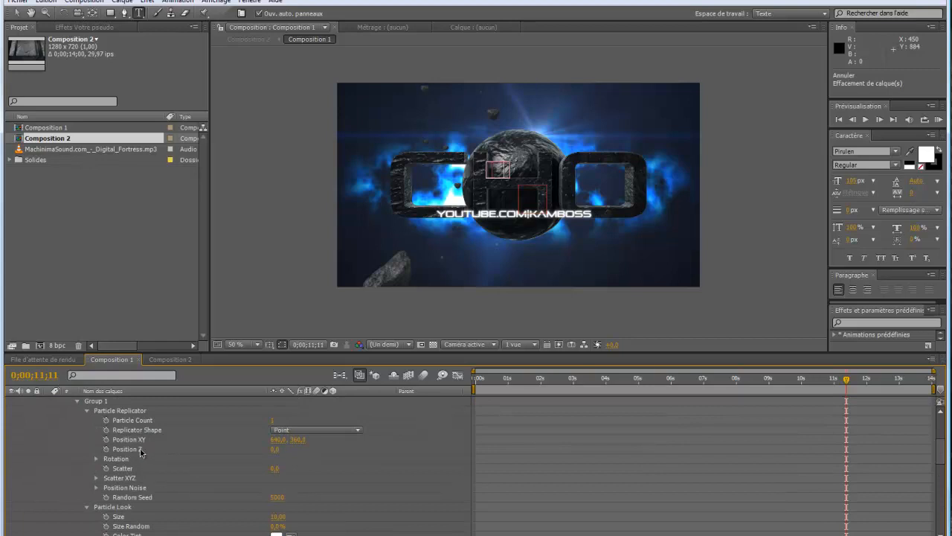
pyautogui.scroll(-2, 140, 451)
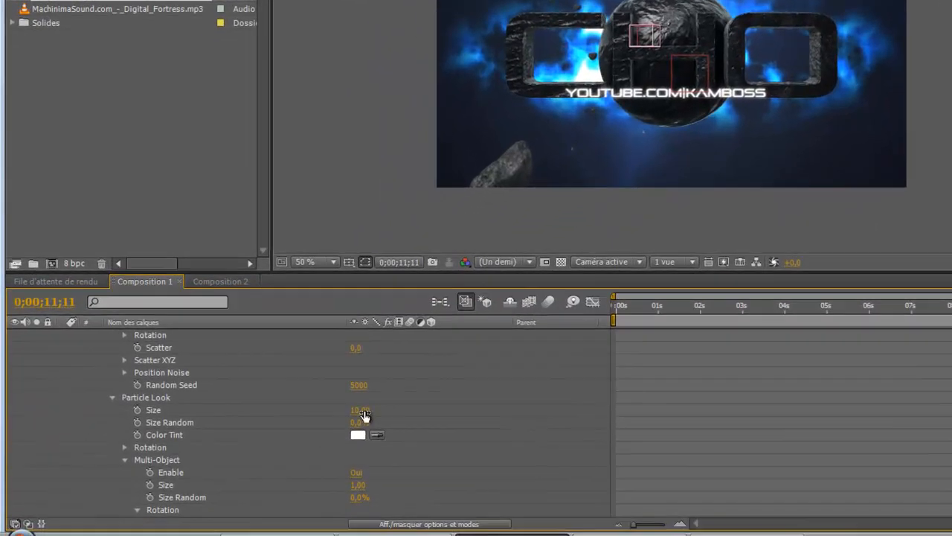
pyautogui.moveTo(281, 462); pyautogui.dragTo(263, 458)
pyautogui.moveTo(344, 407); pyautogui.dragTo(190, 417)
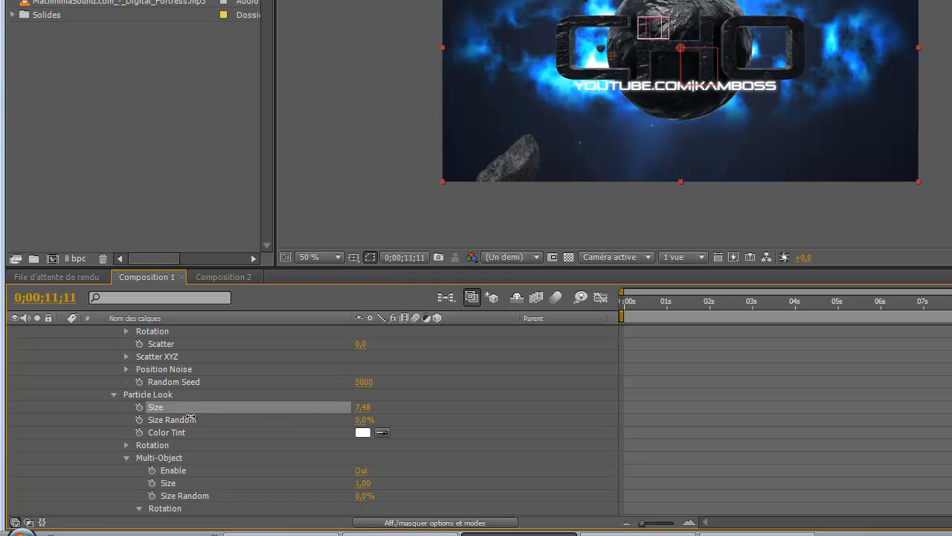
pyautogui.moveTo(190, 418); pyautogui.dragTo(92, 421)
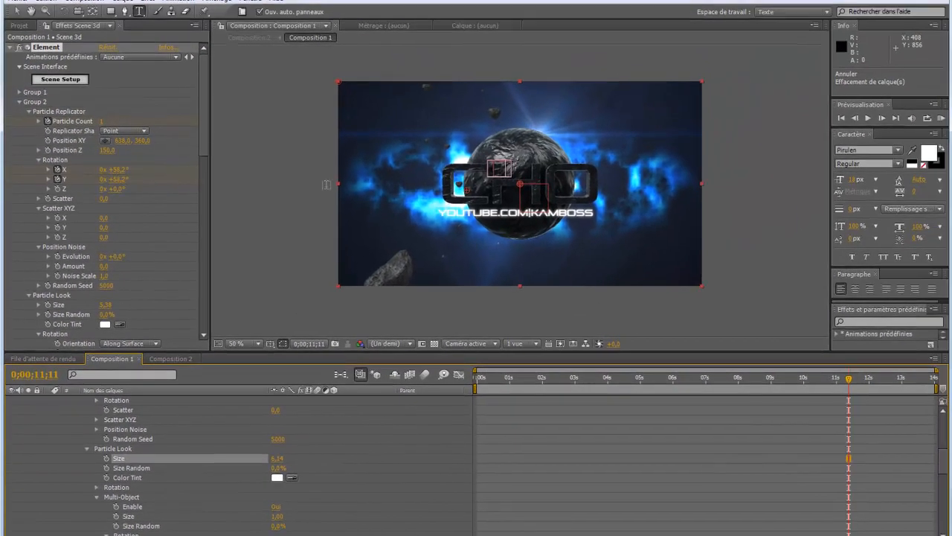
# - Undo the Group 1 size change and the Votre pseudo visibility and text changes, back to CHOUPINETTE with the layer hidden
pyautogui.scroll(10, 50, 464)
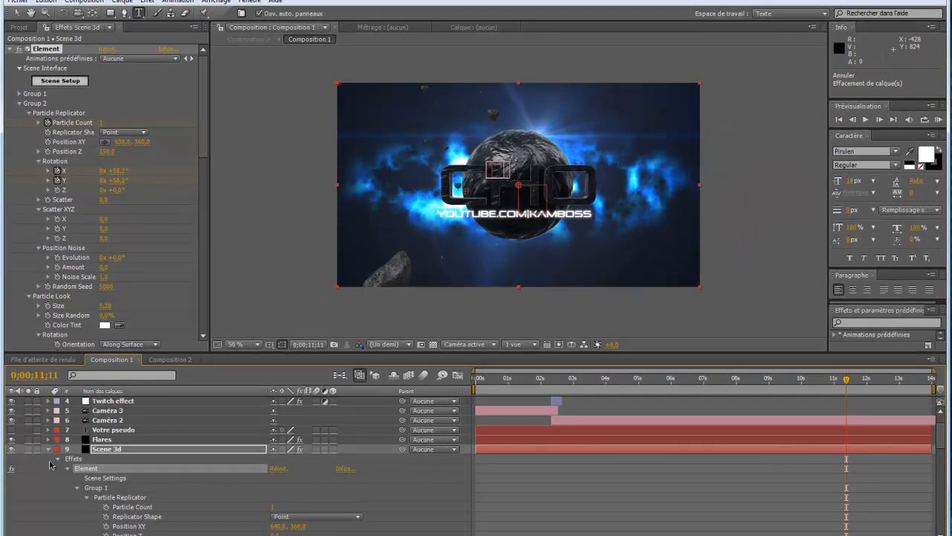
pyautogui.scroll(-10, 50, 464)
pyautogui.click(49, 2)
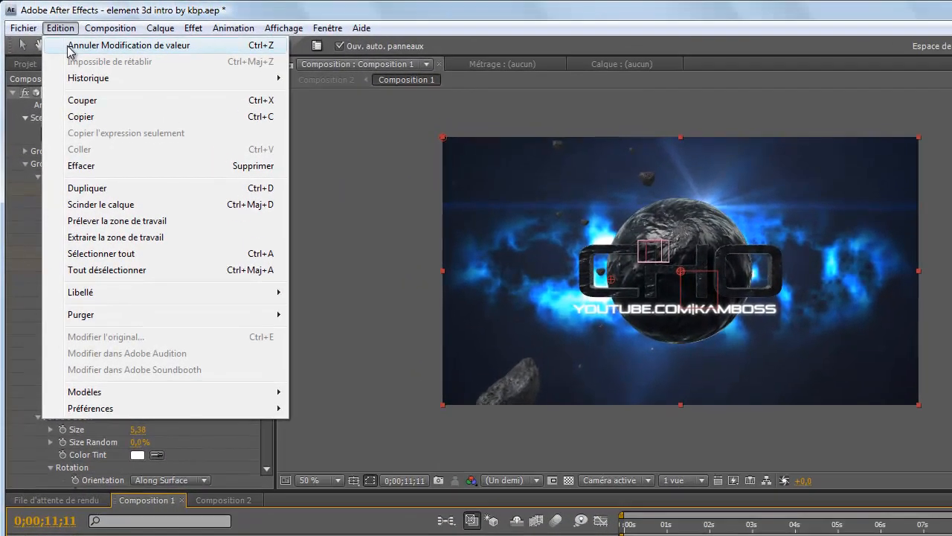
pyautogui.click(68, 45)
pyautogui.click(61, 28)
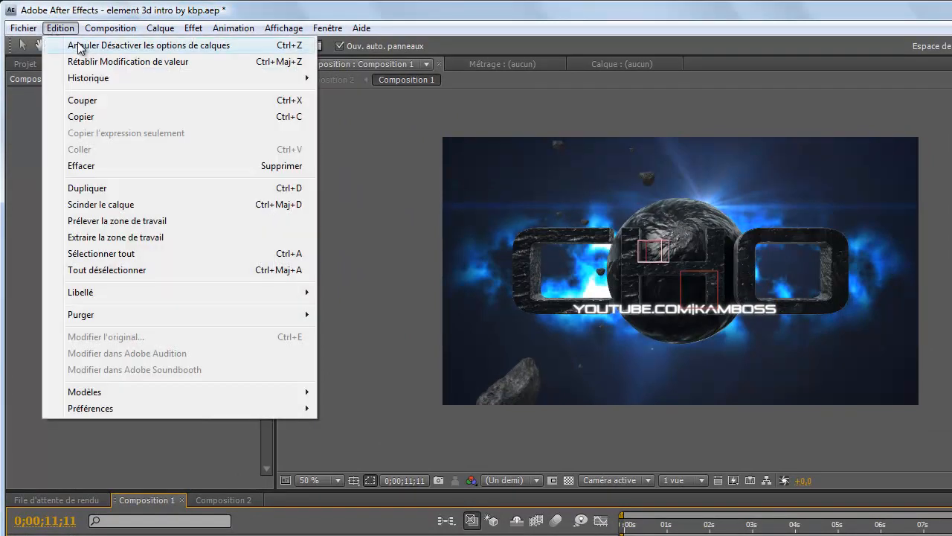
pyautogui.click(77, 46)
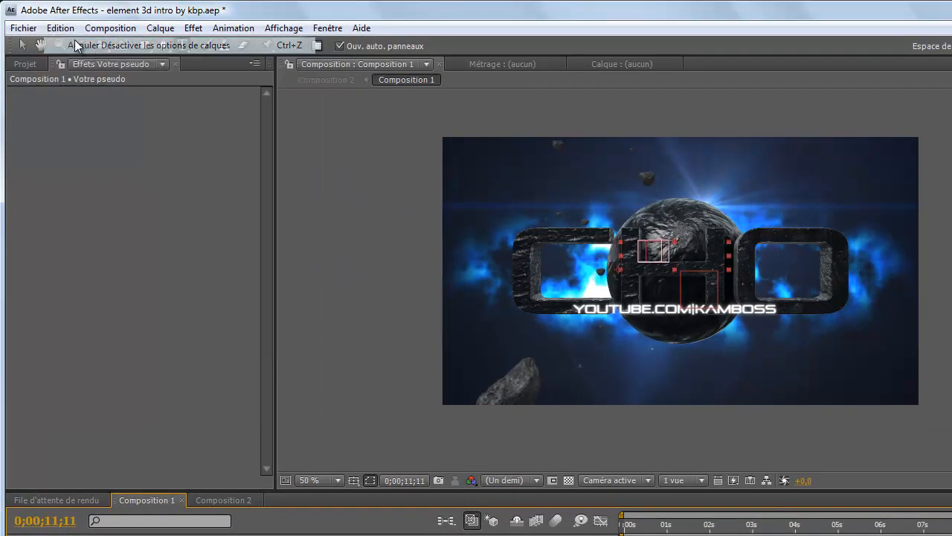
pyautogui.click(60, 28)
pyautogui.click(77, 46)
pyautogui.click(58, 28)
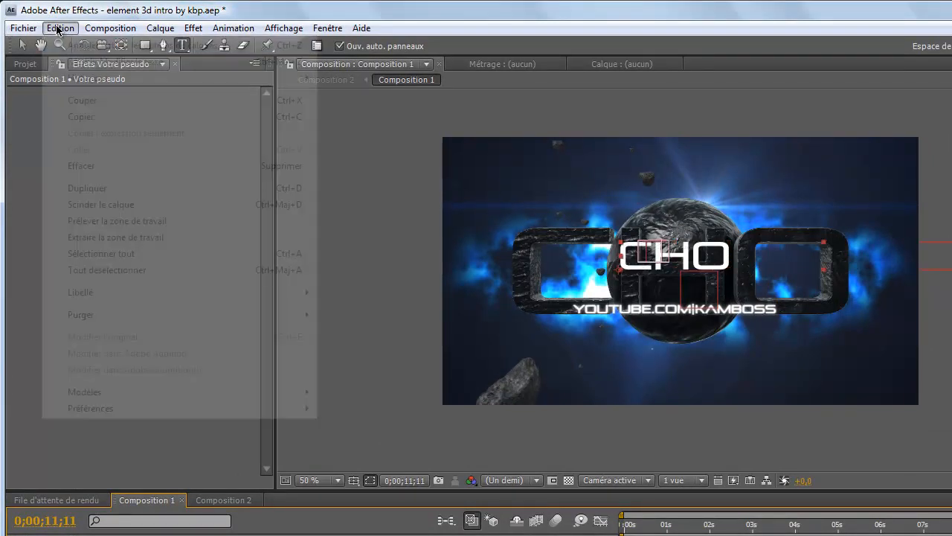
pyautogui.click(77, 46)
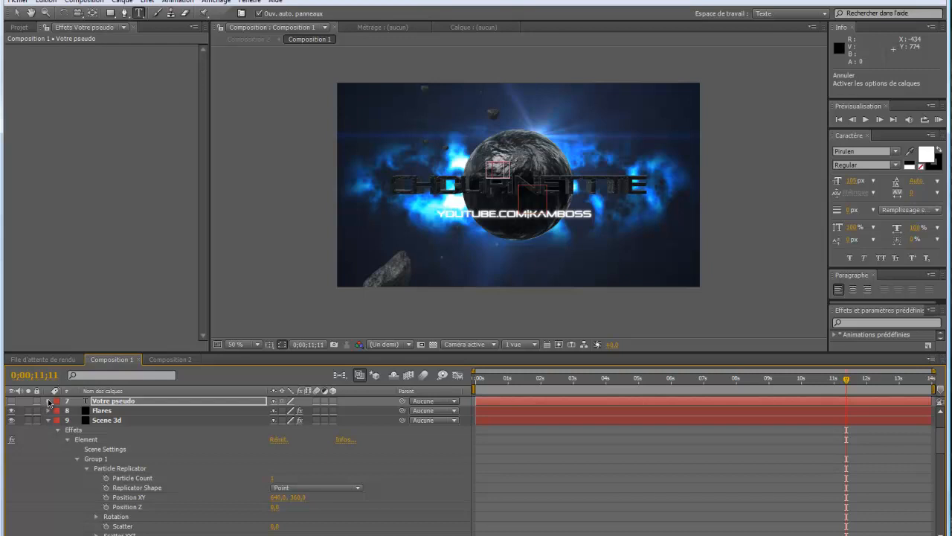
# - Collapse the Scene 3d layer and open the text of the Lien de votre chaine layer for editing
pyautogui.scroll(2, 48, 418)
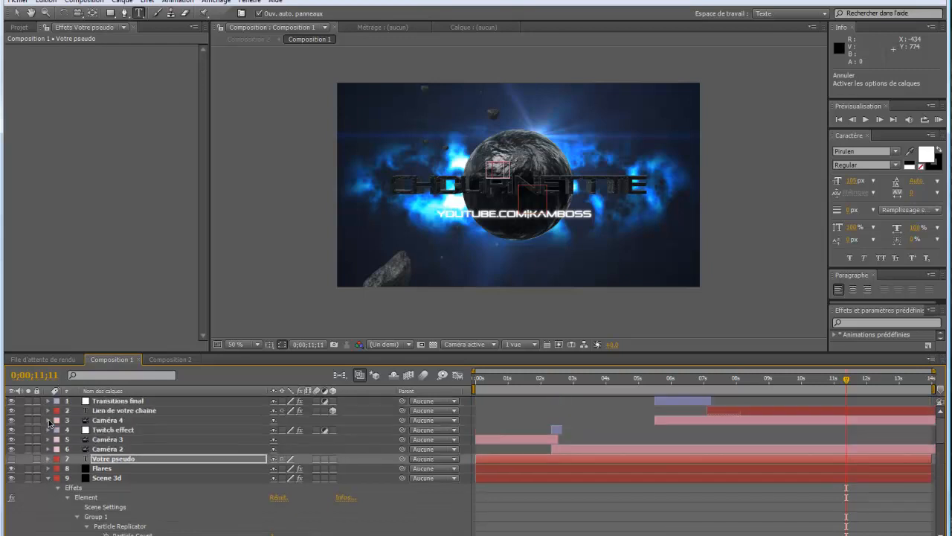
pyautogui.click(49, 479)
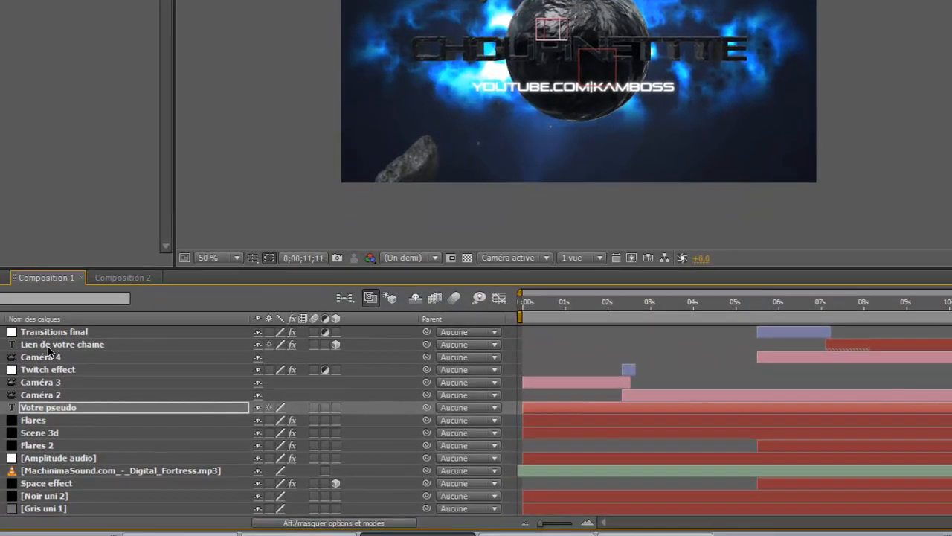
pyautogui.click(113, 410)
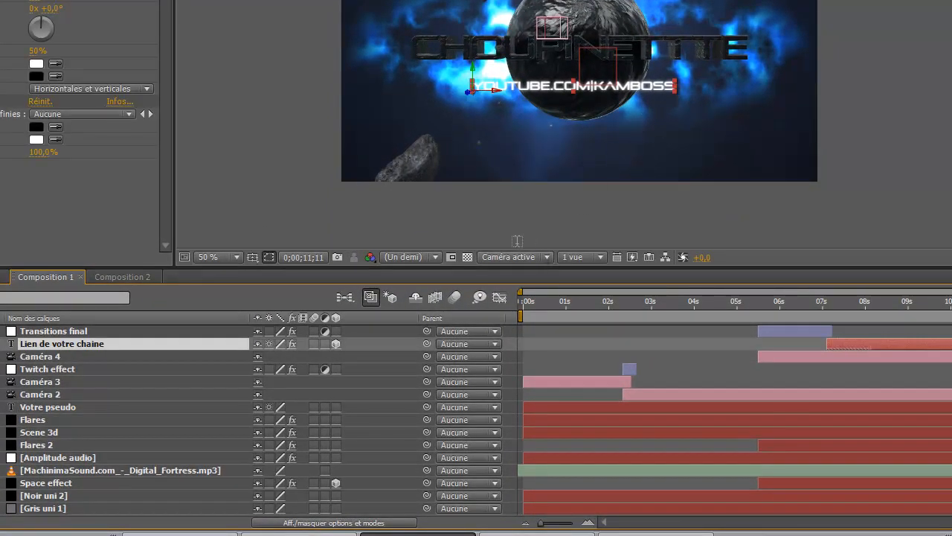
pyautogui.doubleClick(60, 345)
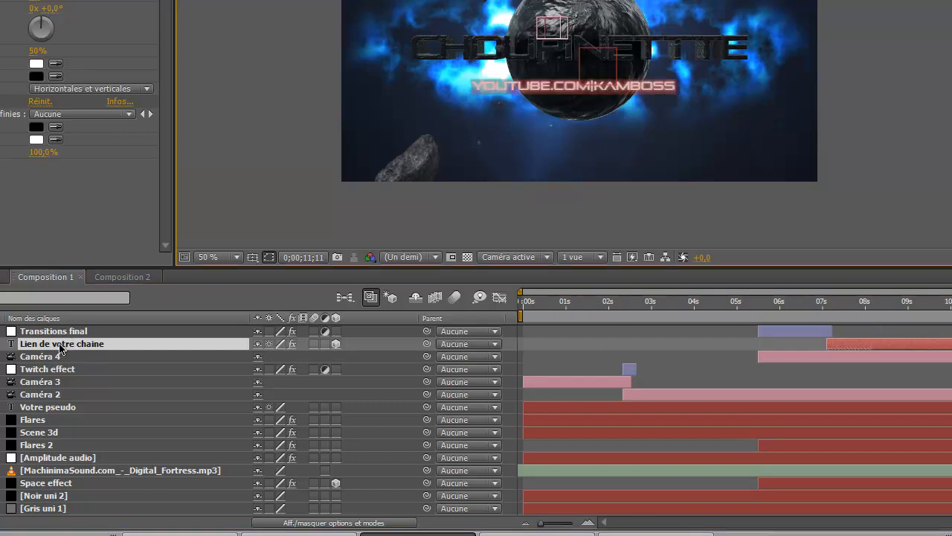
pyautogui.click(669, 89)
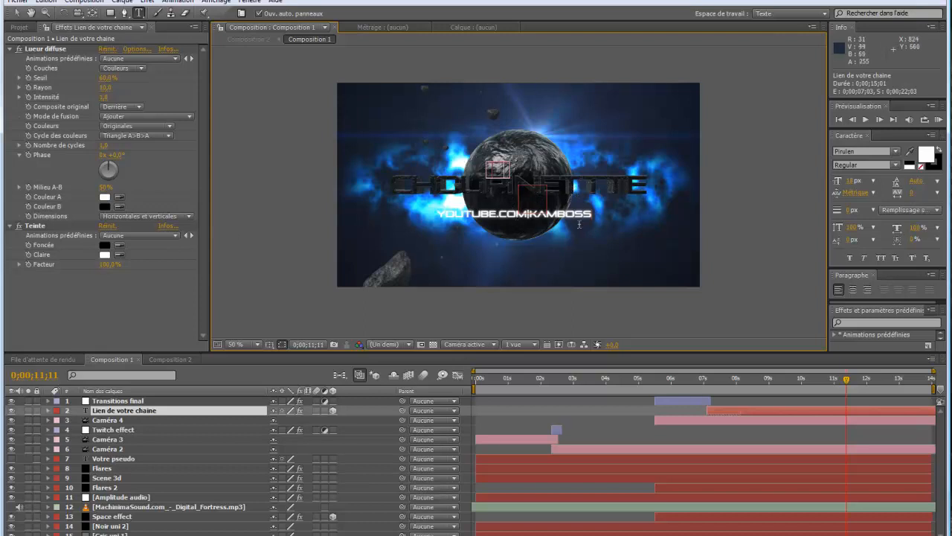
# - Switch to Composition 2 and preview the intro at several times between its start and about 7 seconds
pyautogui.click(164, 360)
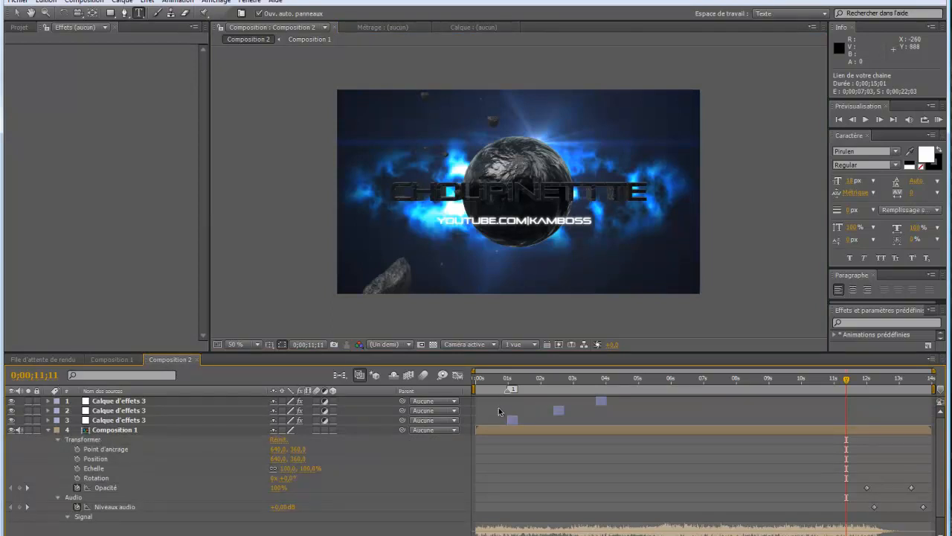
pyautogui.click(477, 377)
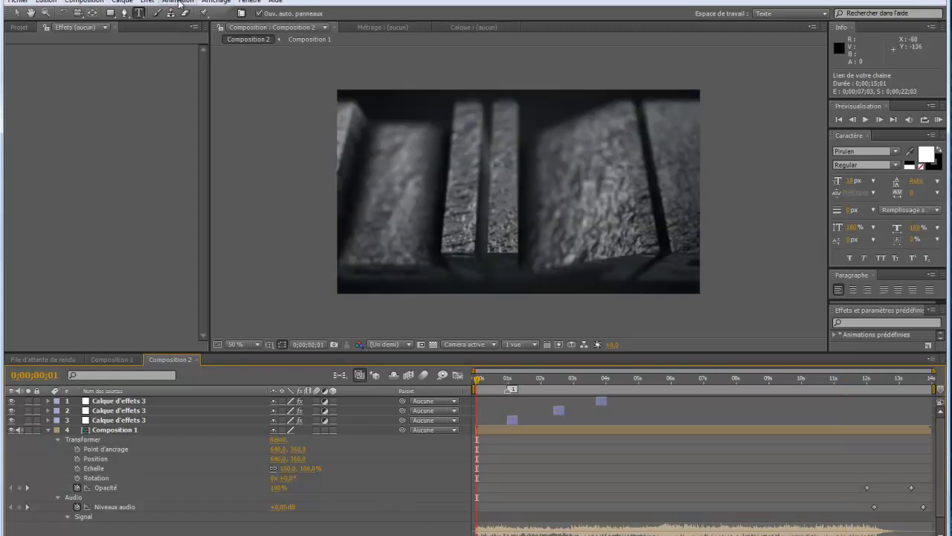
pyautogui.click(501, 378)
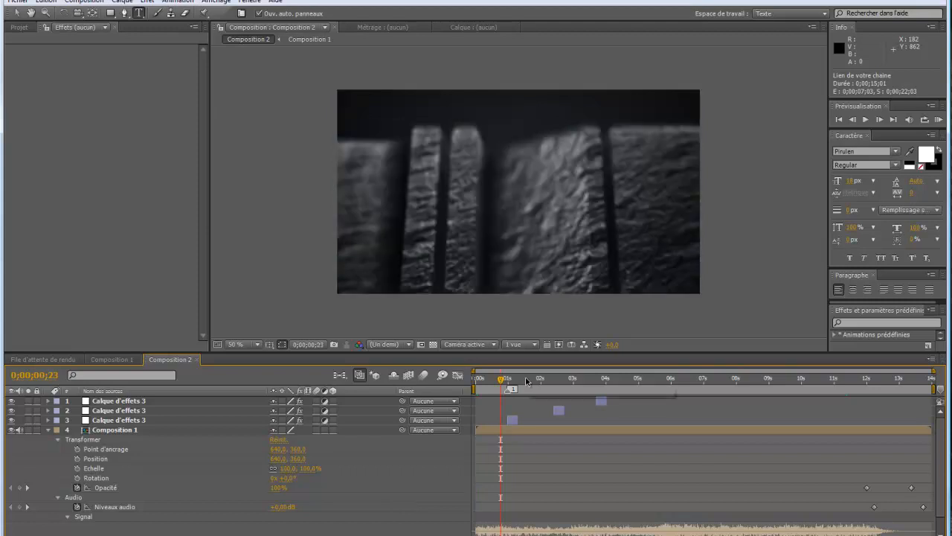
pyautogui.click(532, 380)
pyautogui.click(577, 379)
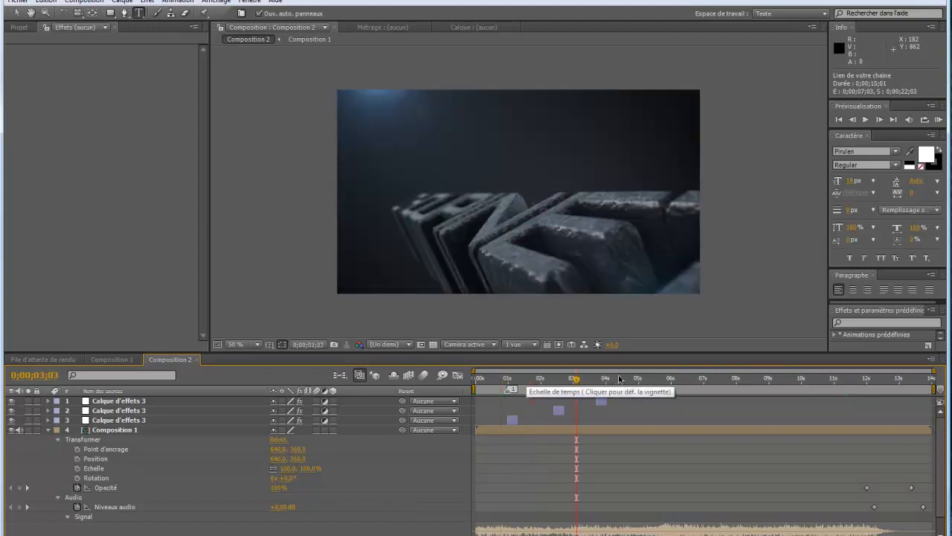
pyautogui.click(640, 380)
pyautogui.click(702, 380)
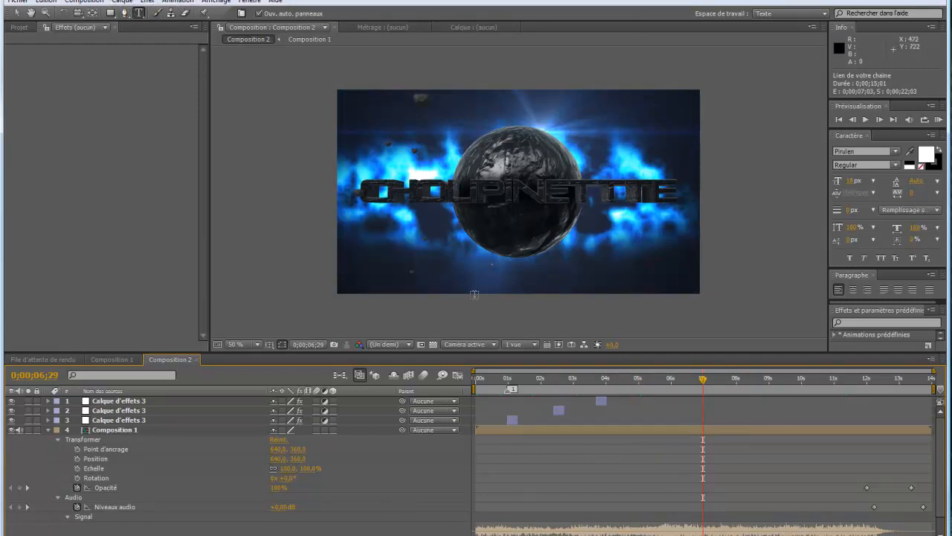
pyautogui.click(505, 380)
pyautogui.click(549, 380)
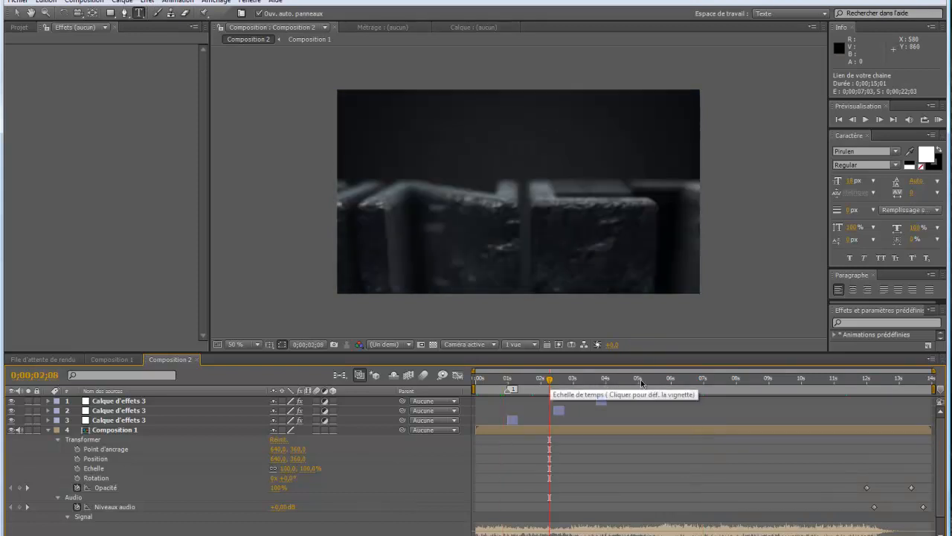
pyautogui.click(697, 379)
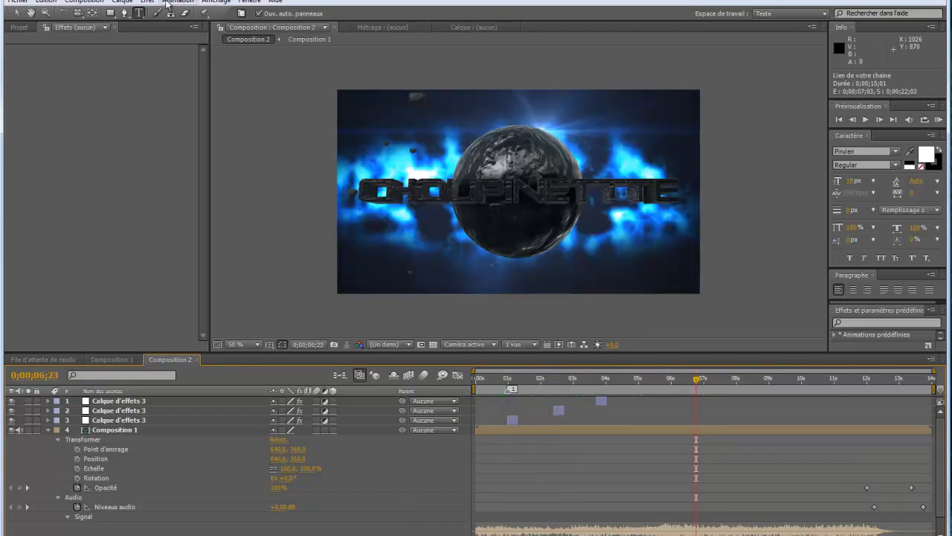
pyautogui.click(84, 2)
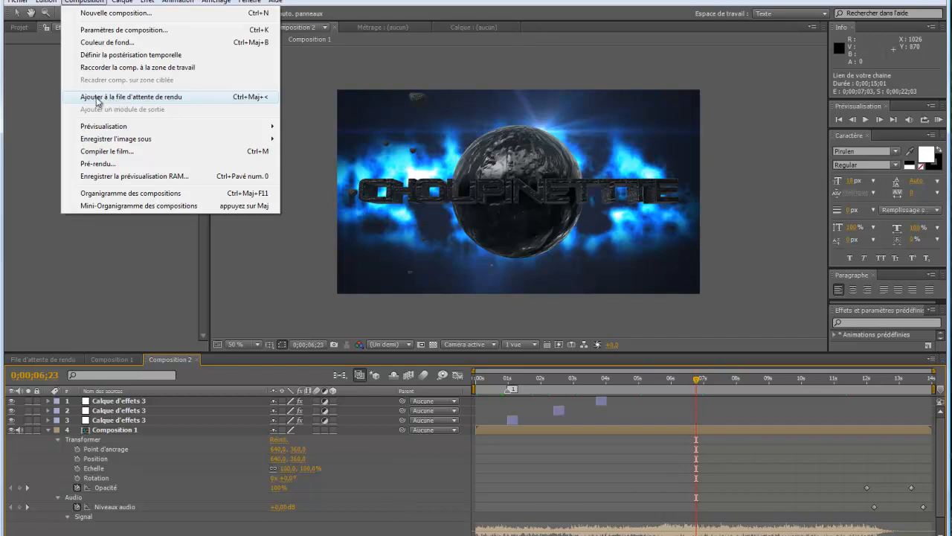
pyautogui.click(36, 77)
pyautogui.click(824, 379)
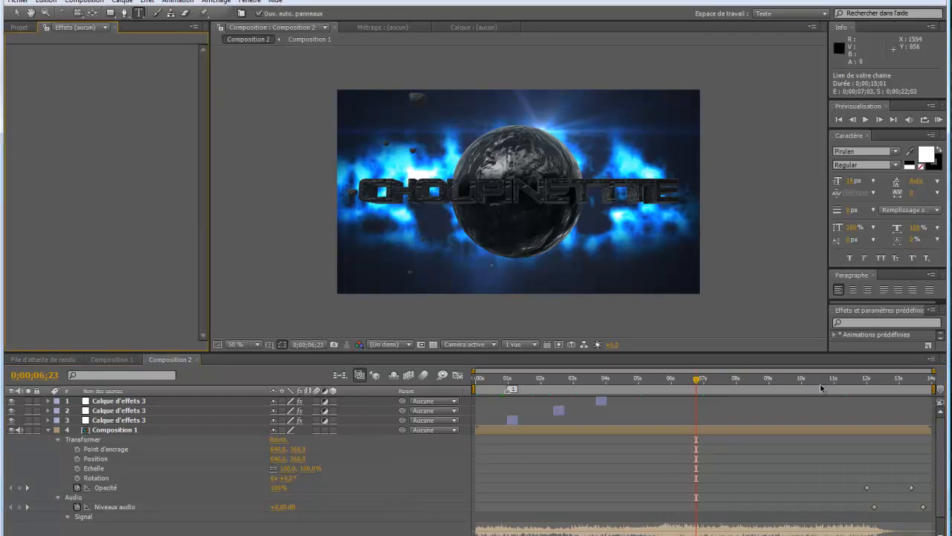